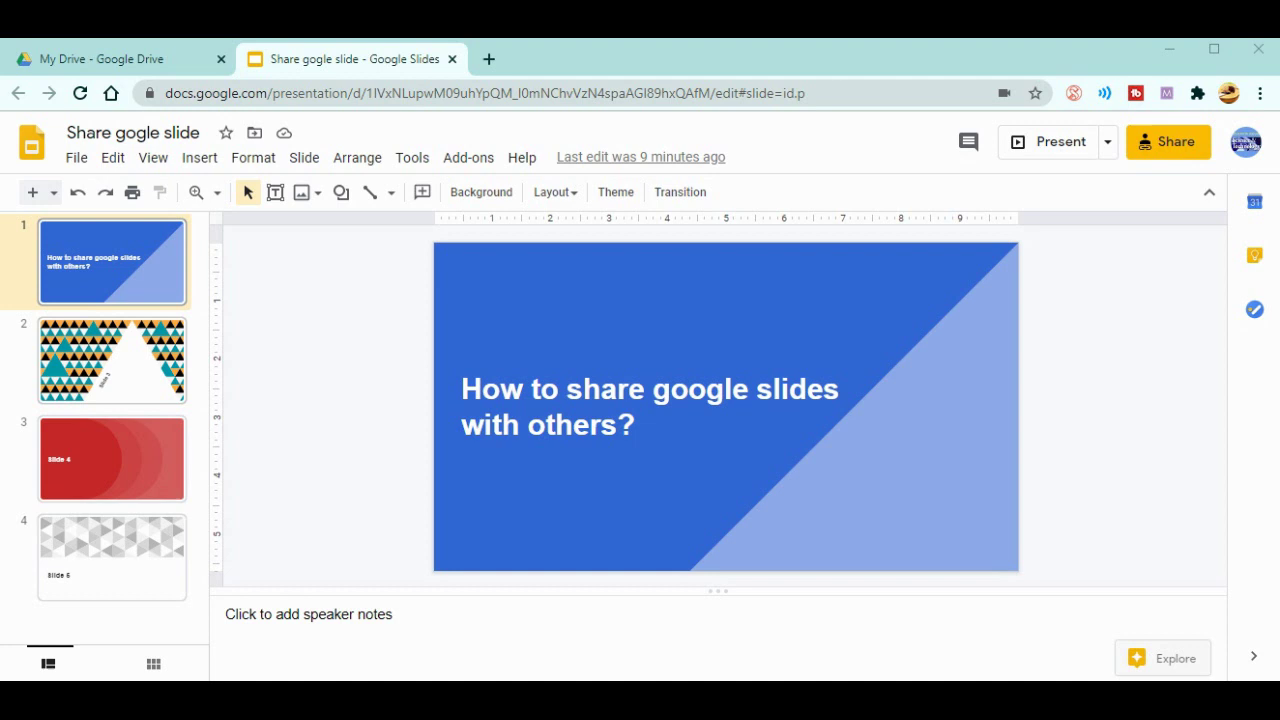
Step: Open the presentation's sharing options and view the settings for sharing with people
click(76, 158)
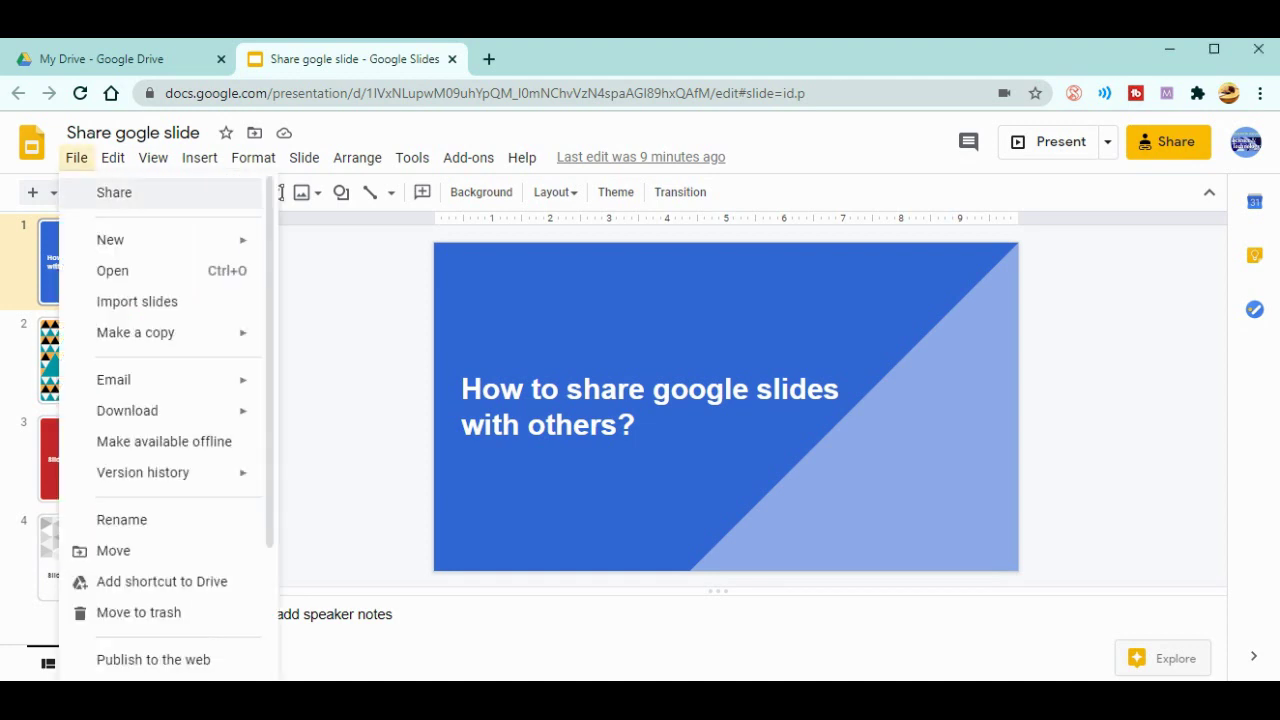
click(106, 192)
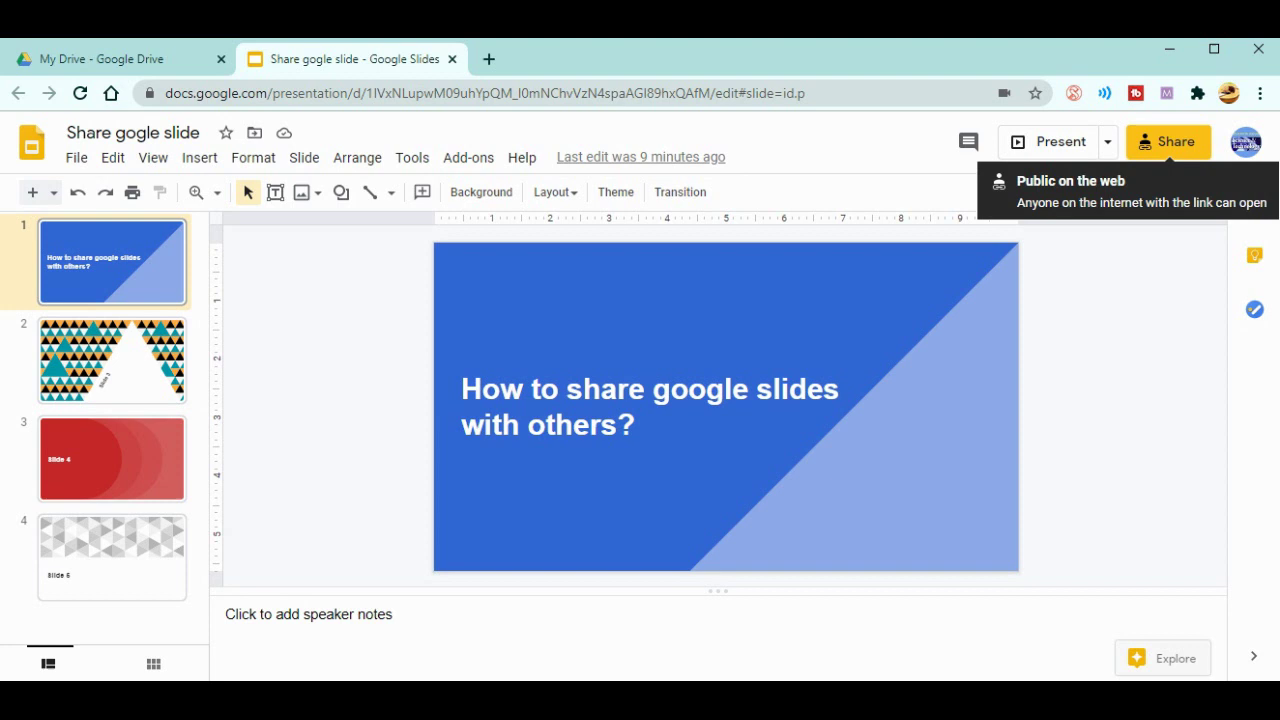
click(1168, 141)
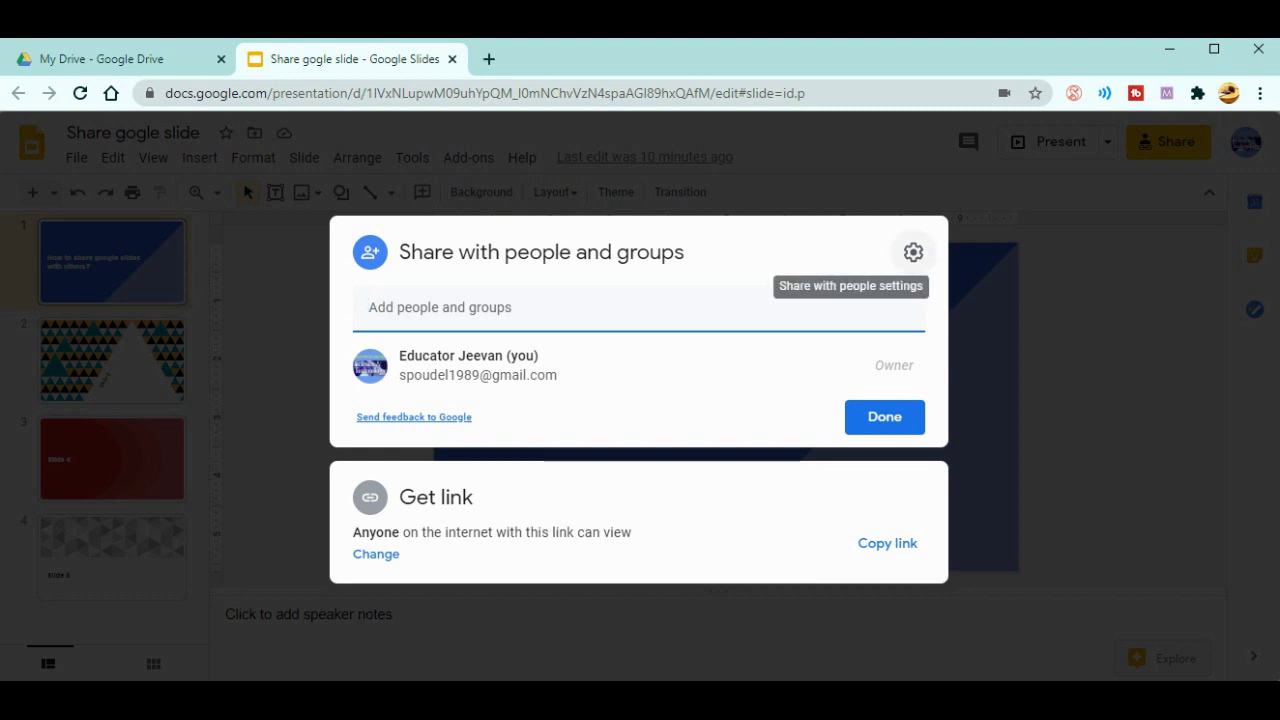
click(913, 252)
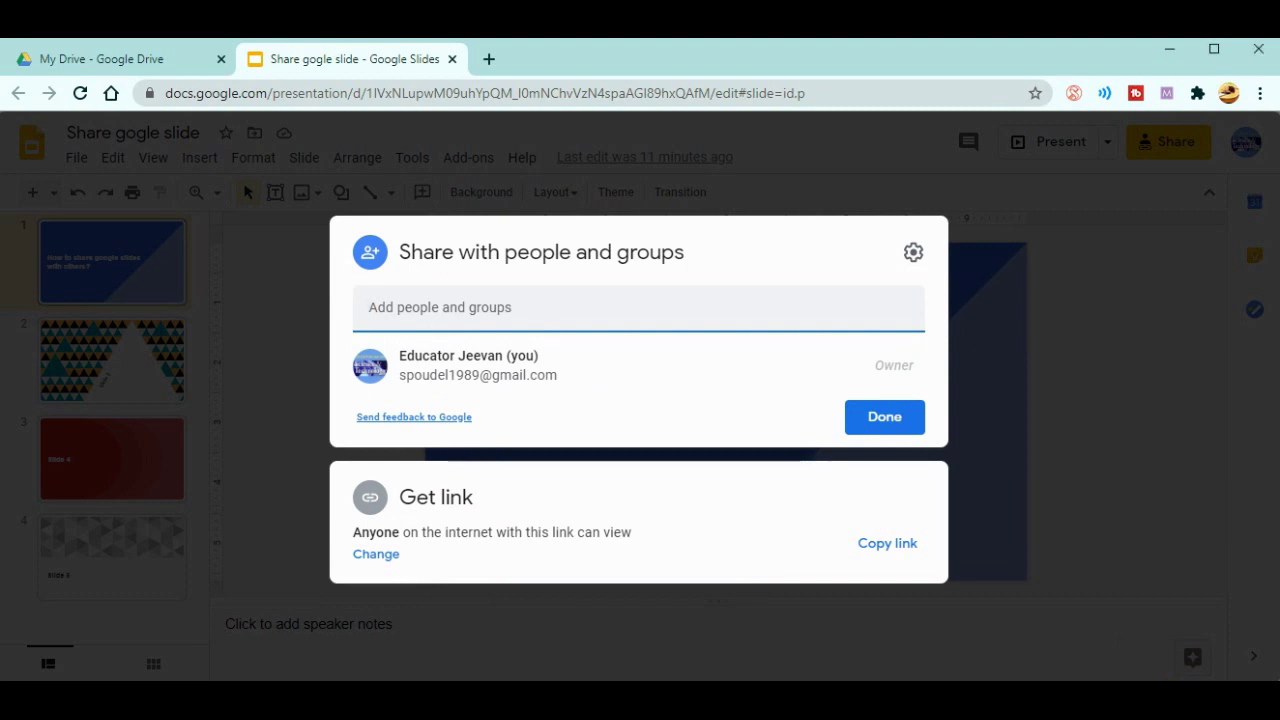
Step: Add two suggested contacts as recipients by entering the beginning of their e-mail addresses
text(jee)
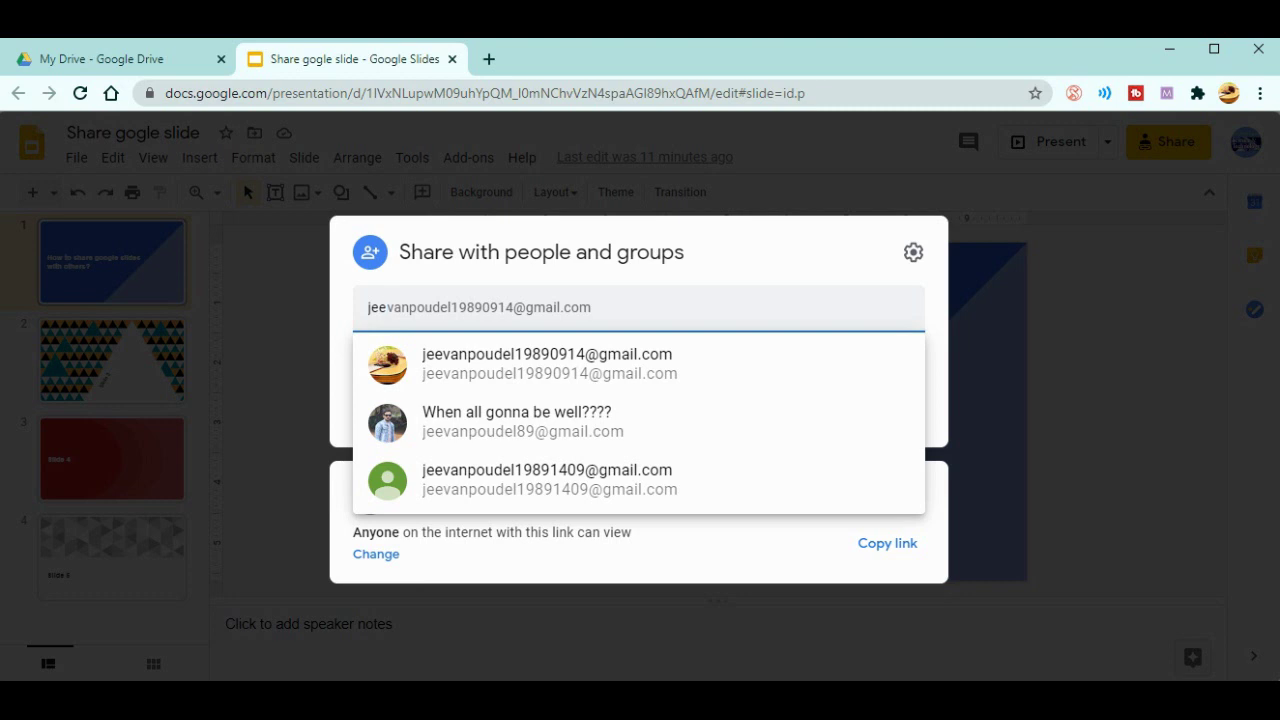
click(548, 363)
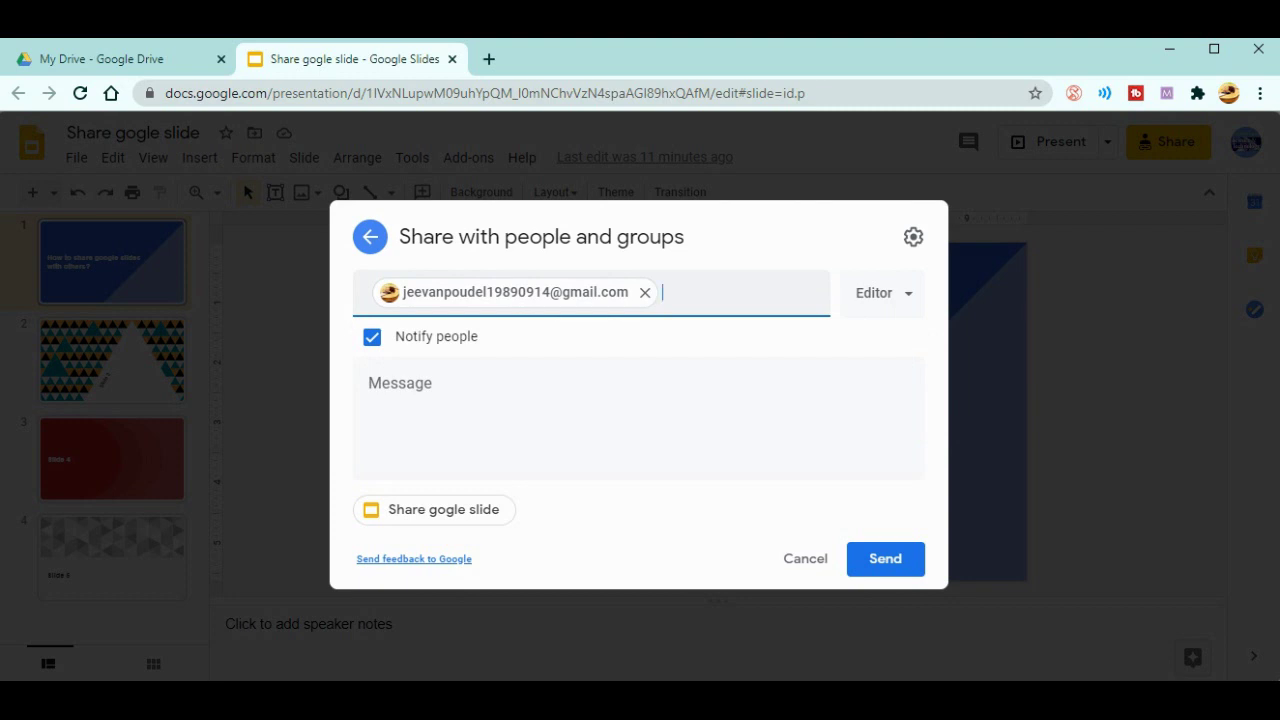
text(jee)
key(Down)
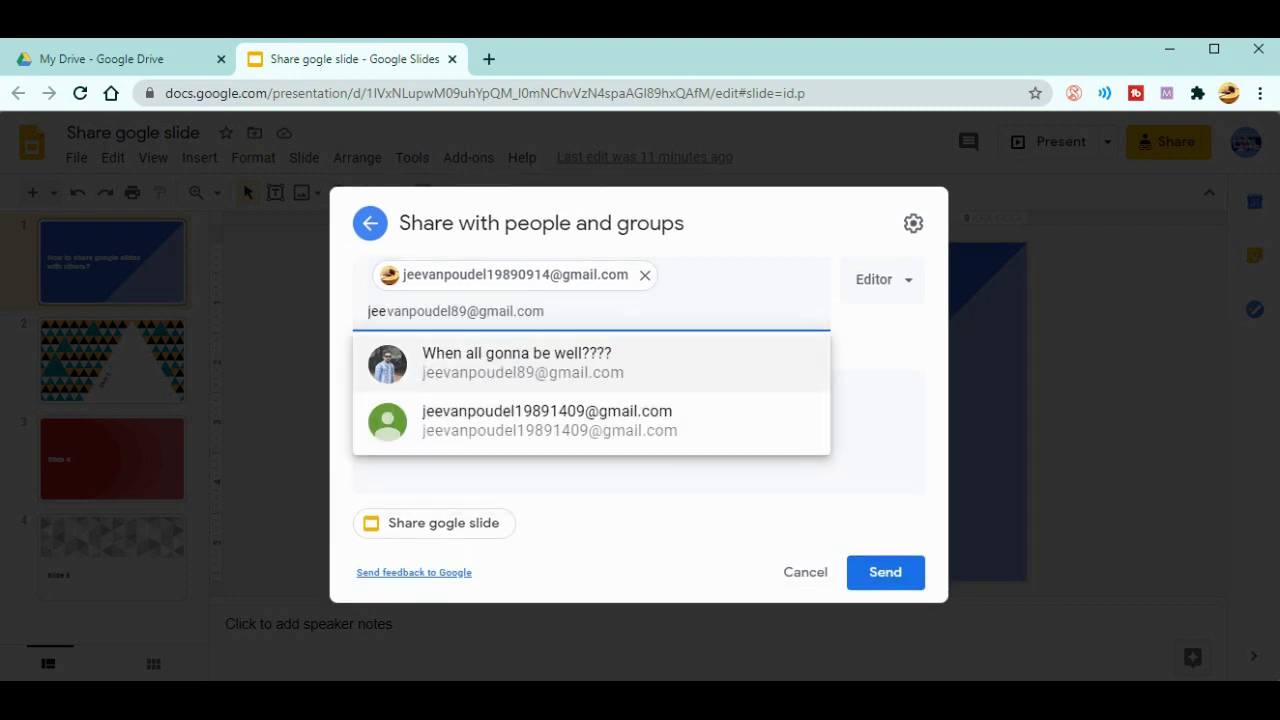
key(Return)
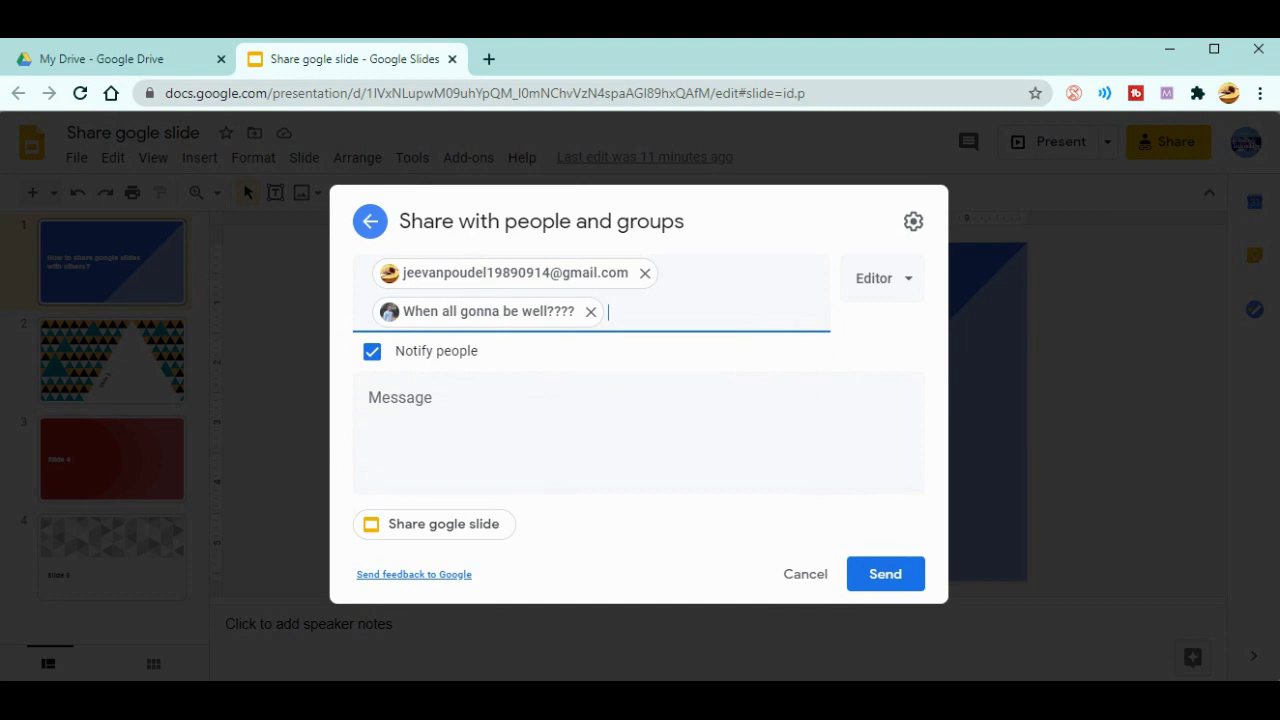
Step: Try the Viewer role for both recipients and switch them back to Editor
click(882, 278)
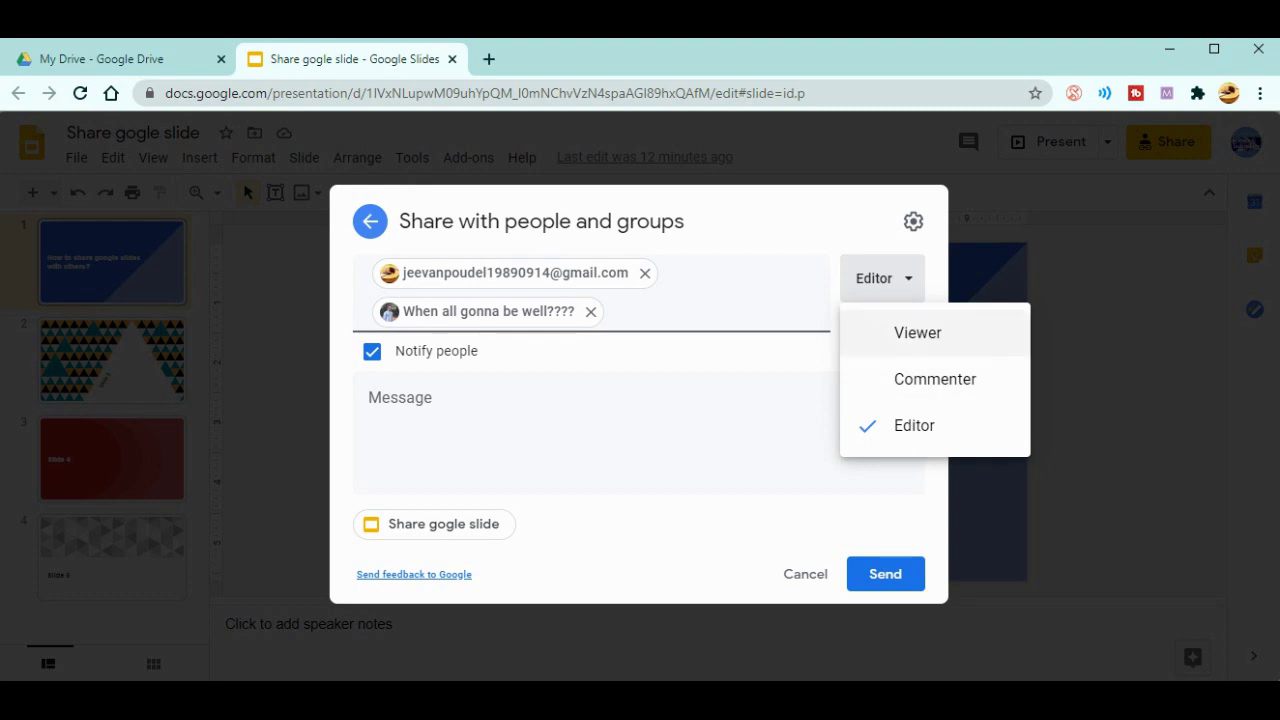
click(917, 332)
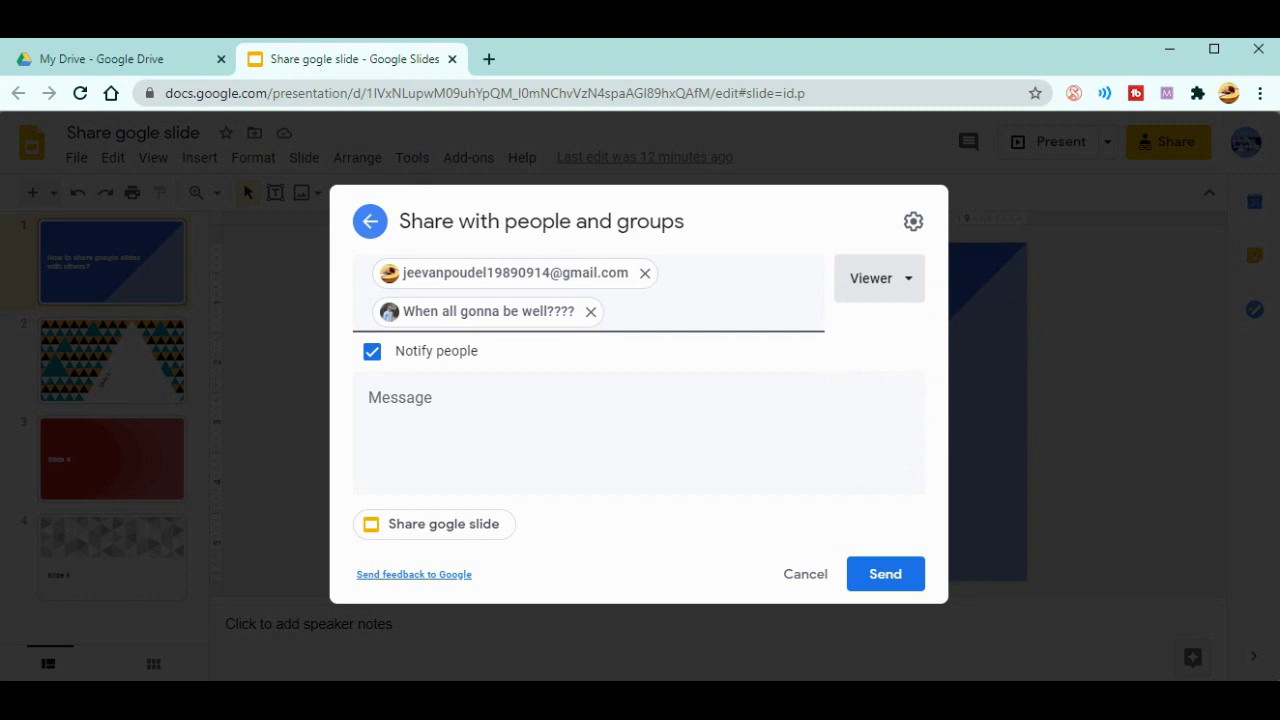
click(879, 278)
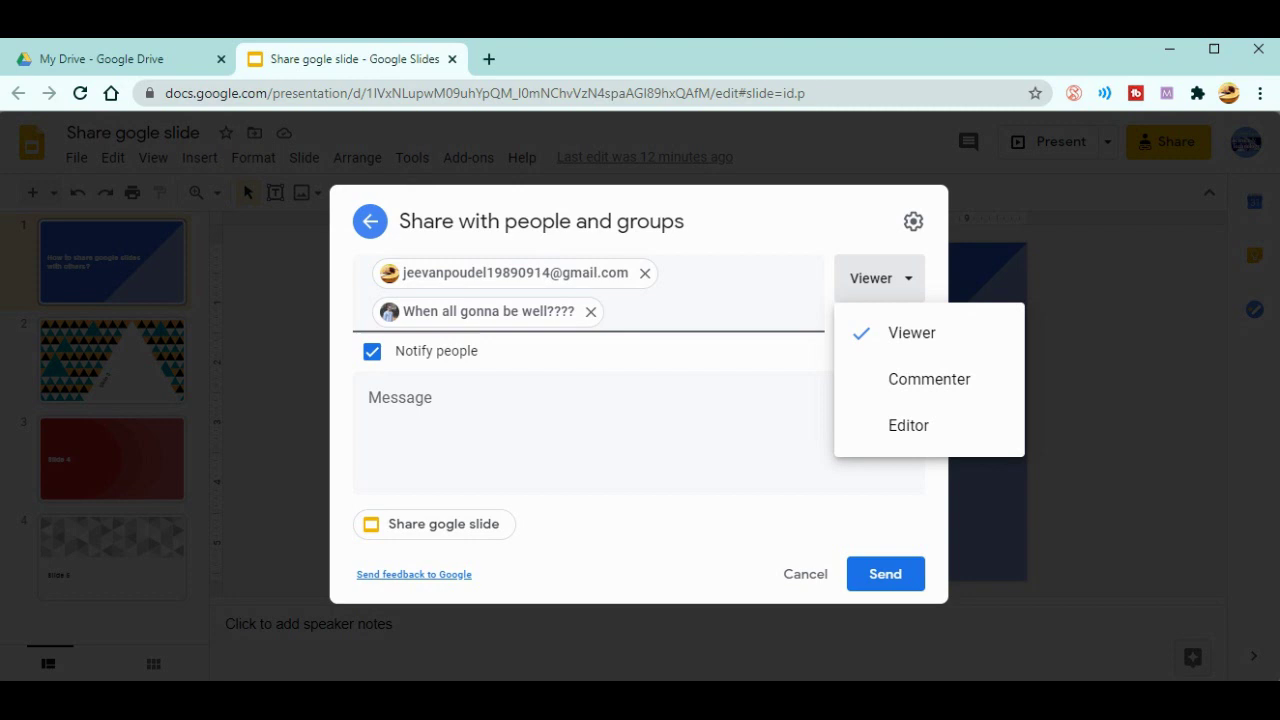
key(Down)
key(Down)
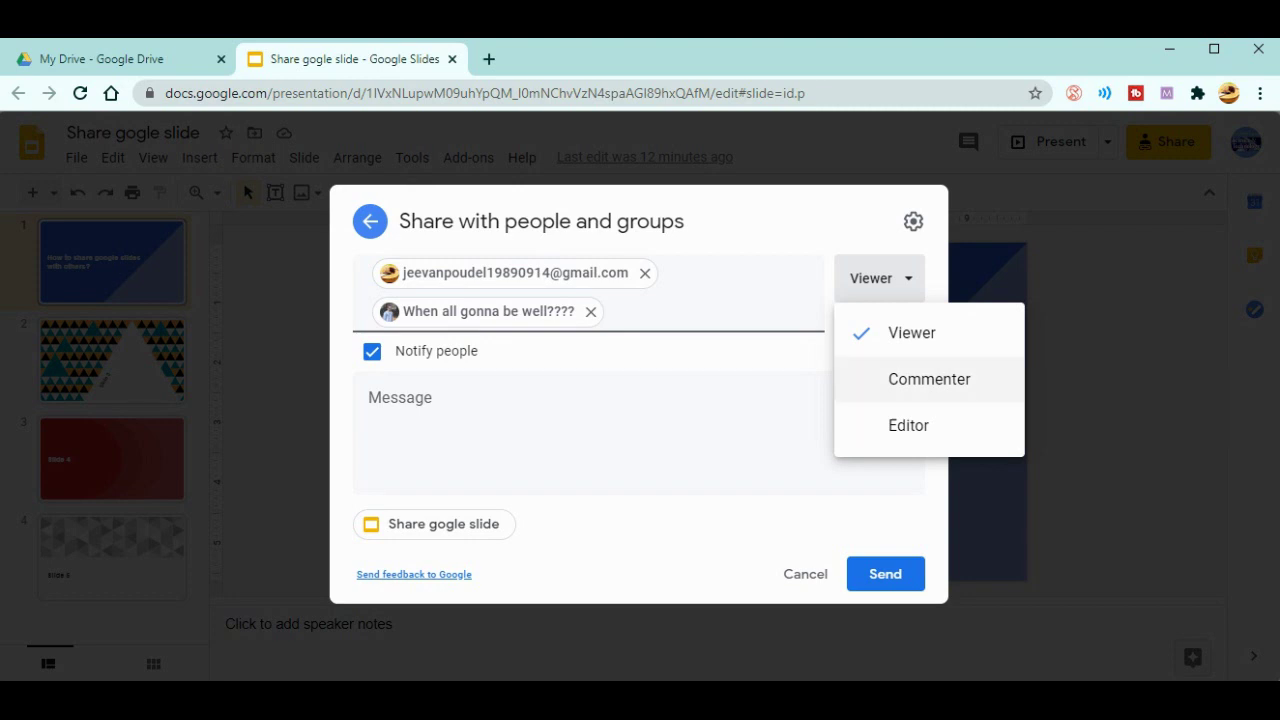
key(Return)
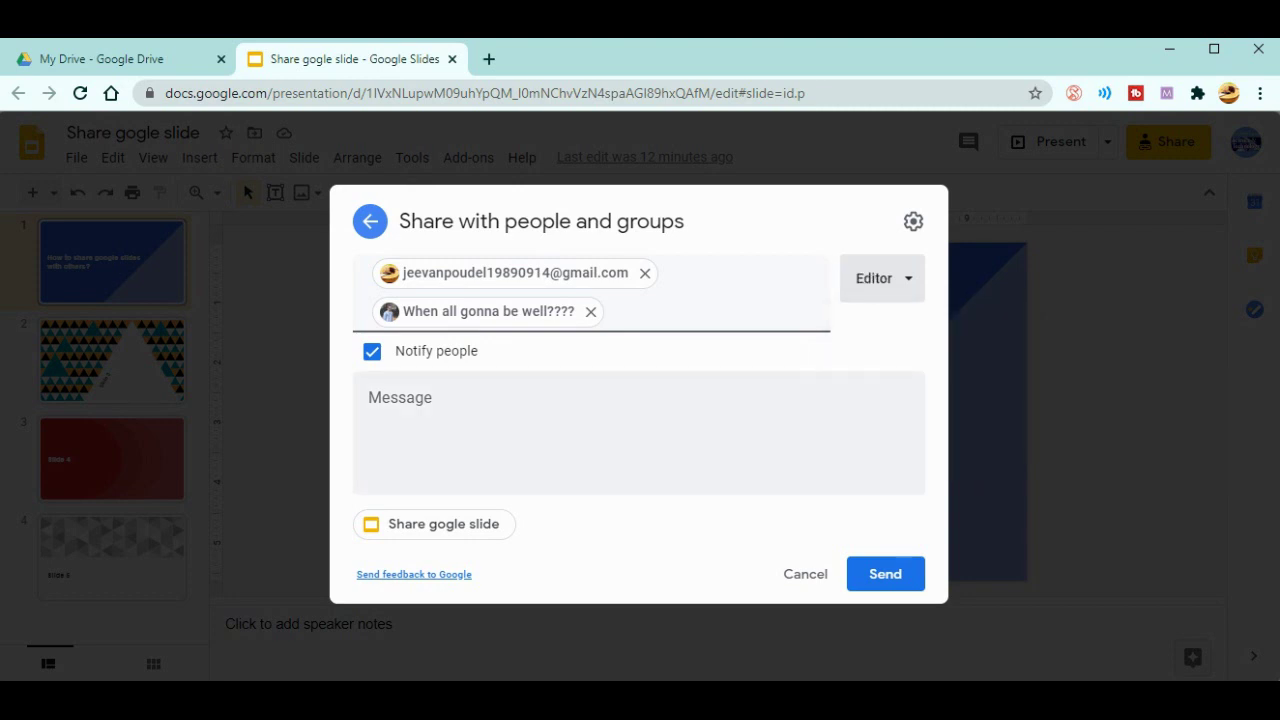
Step: Try the Commenter role for both recipients and return them to Editor
key(Return)
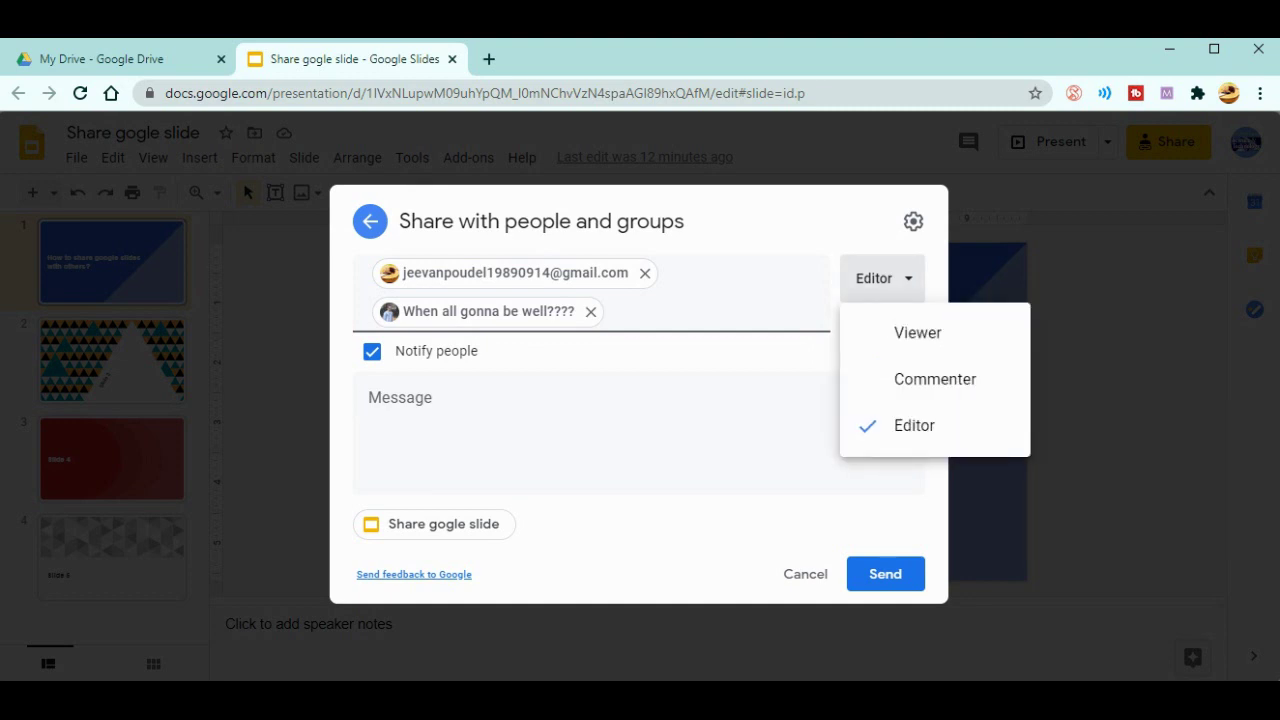
key(Down)
key(Down)
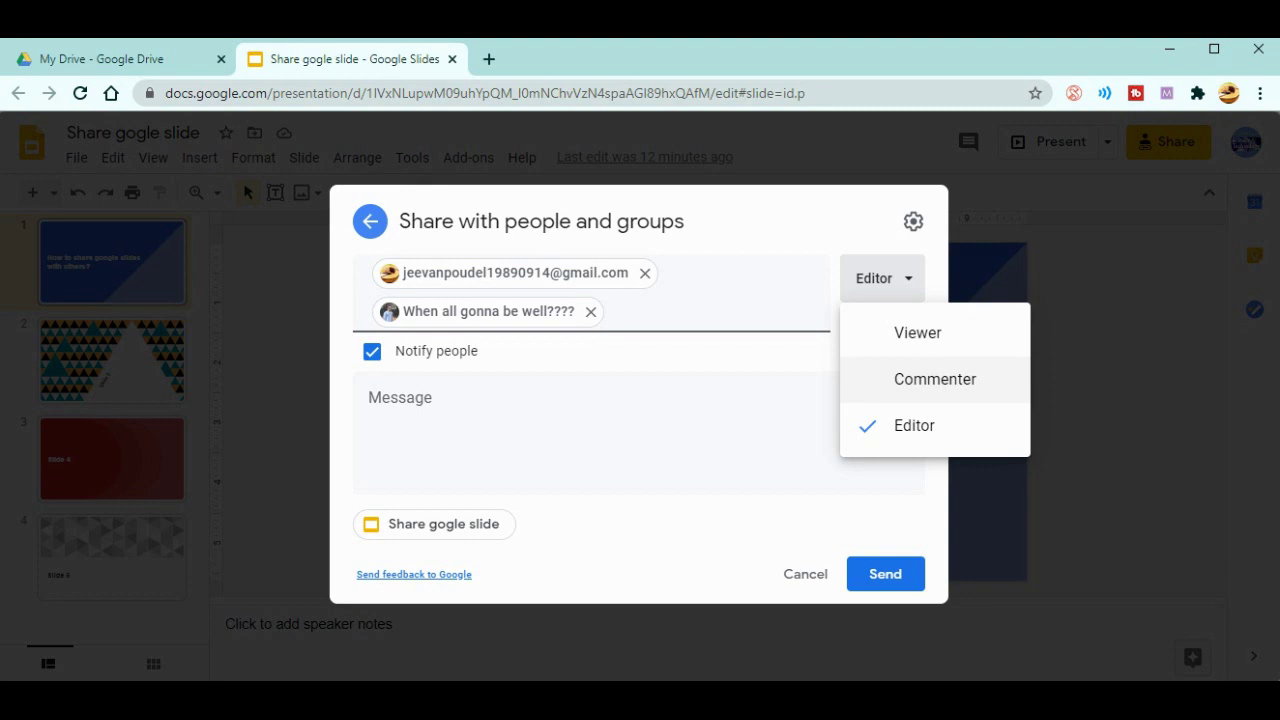
key(Return)
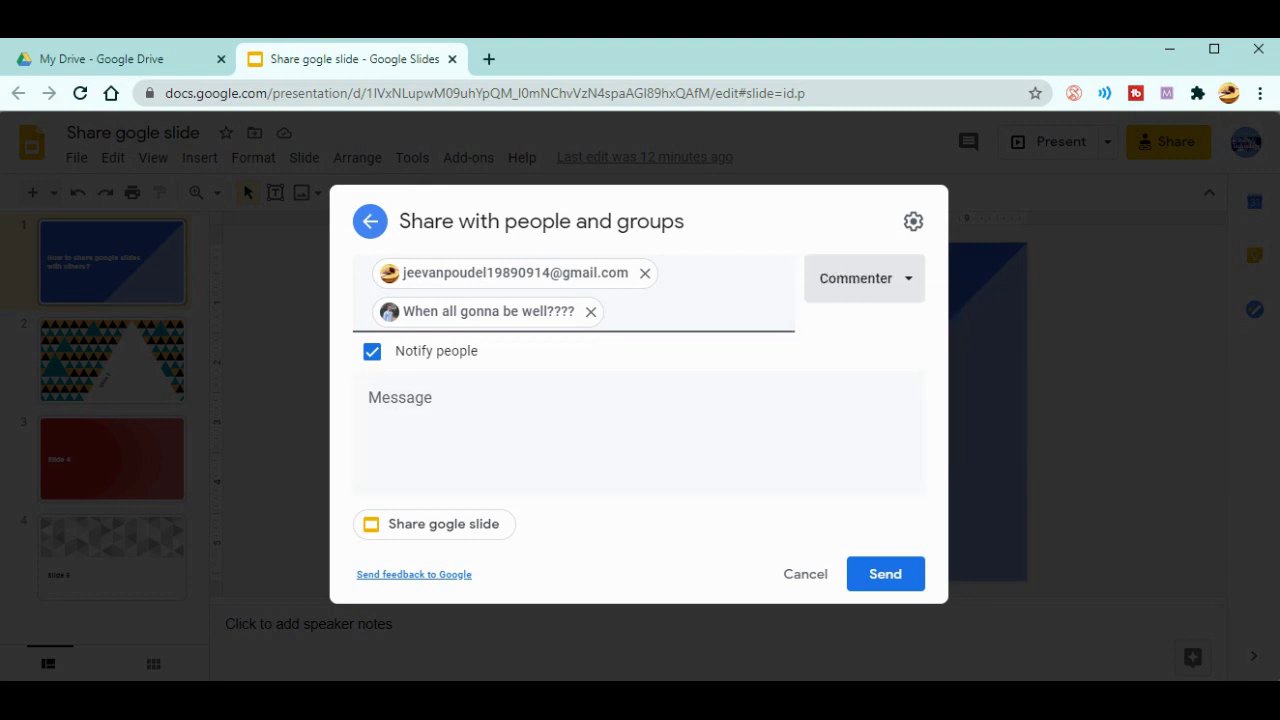
key(Return)
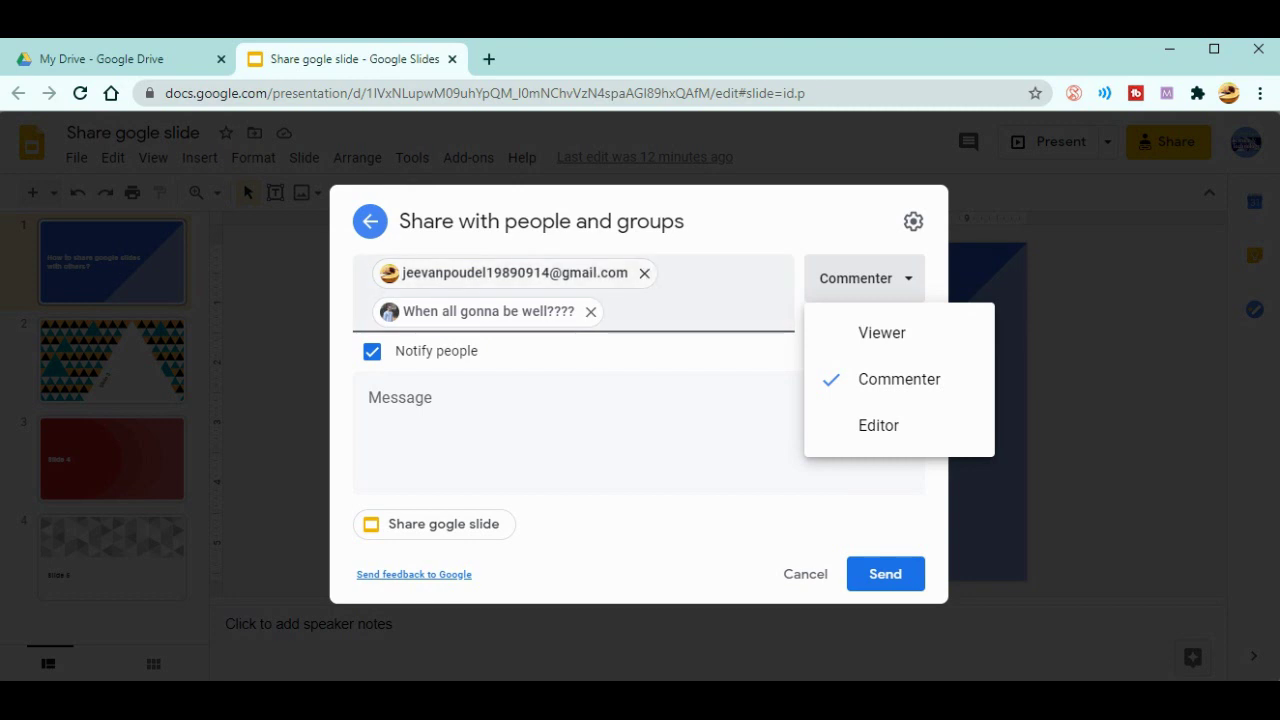
key(Down)
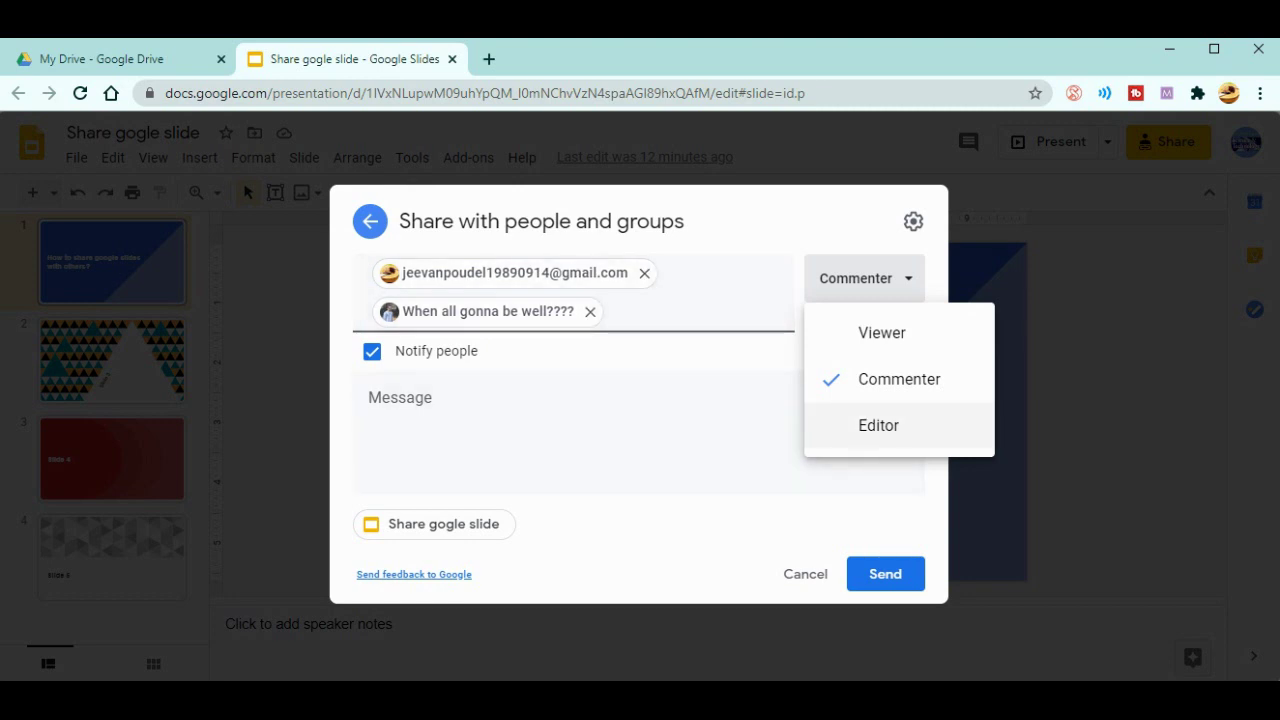
key(Return)
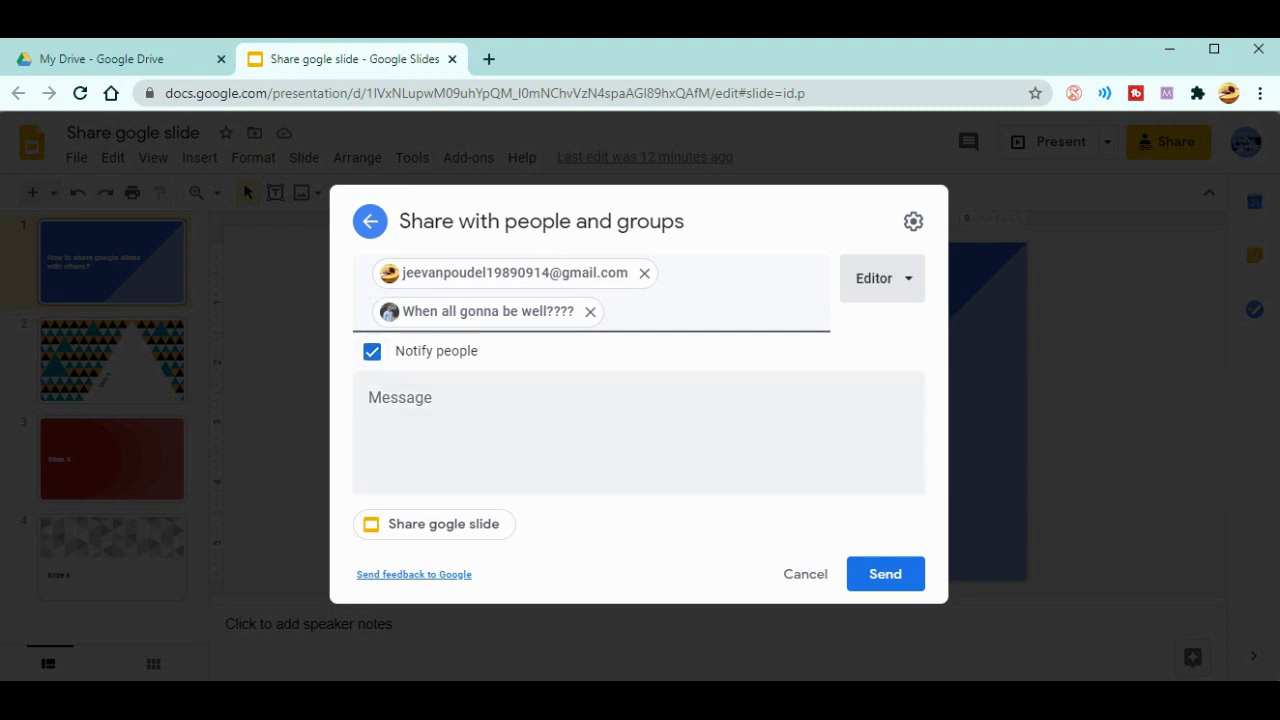
Step: Add the message "test slide" to the invitation and send it to the recipients
click(369, 404)
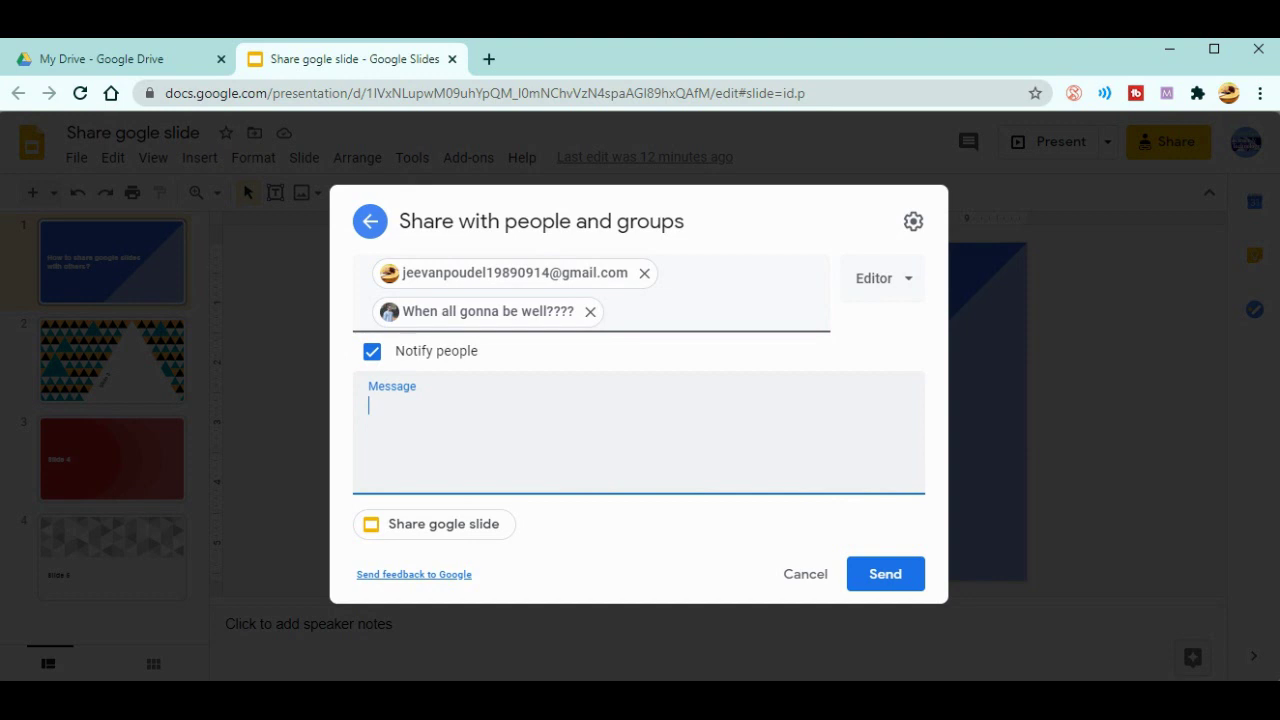
text(test slide)
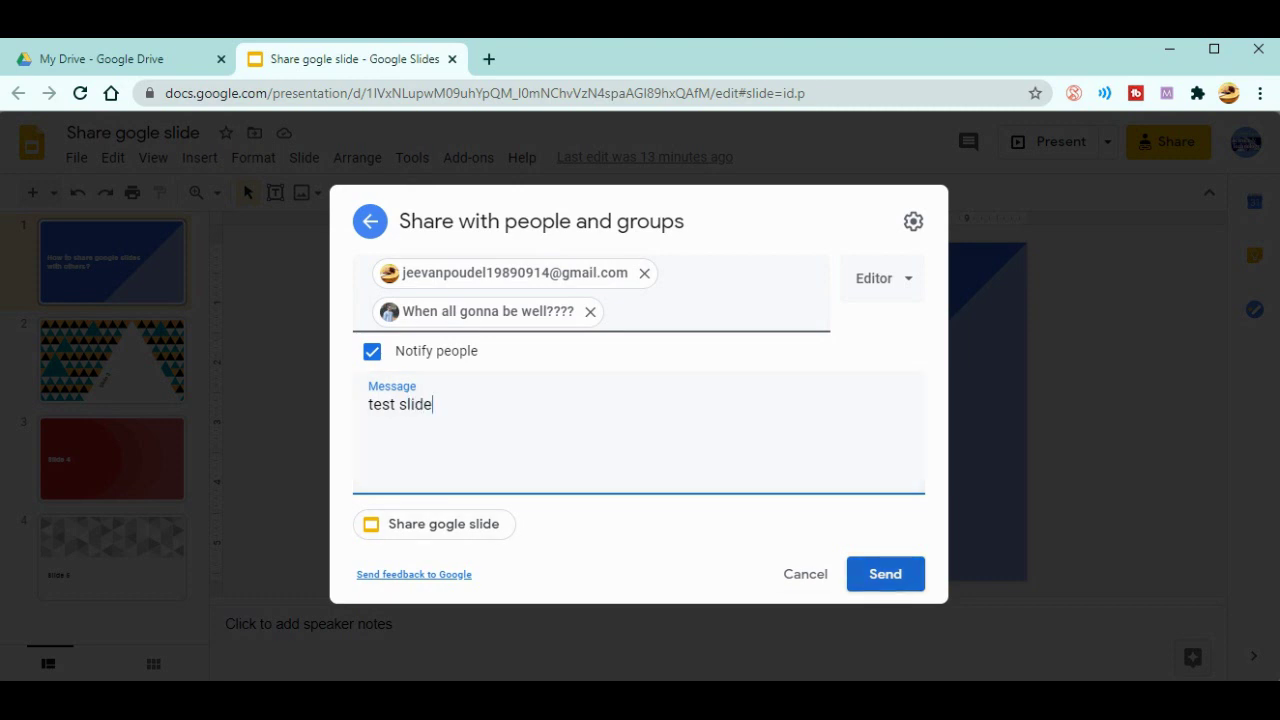
click(885, 574)
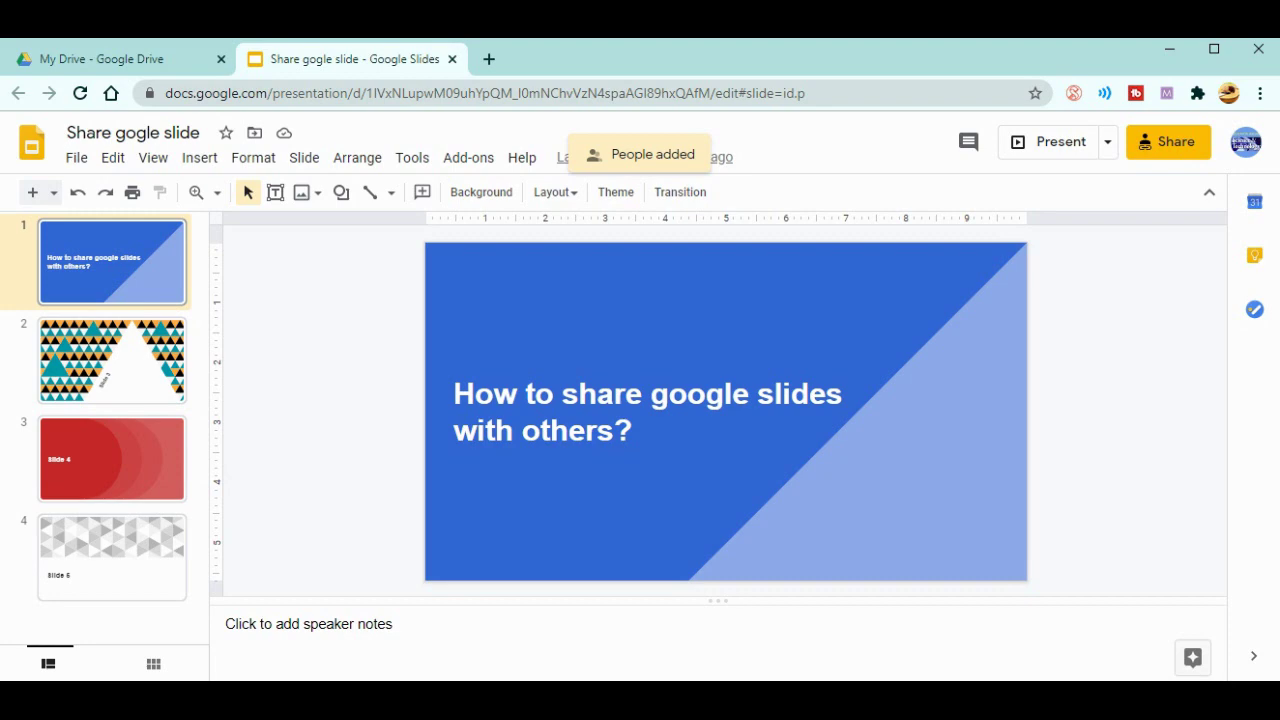
Step: Copy the presentation's anyone-with-the-link sharing link, and look at the link's role options before closing the sharing settings
click(1168, 141)
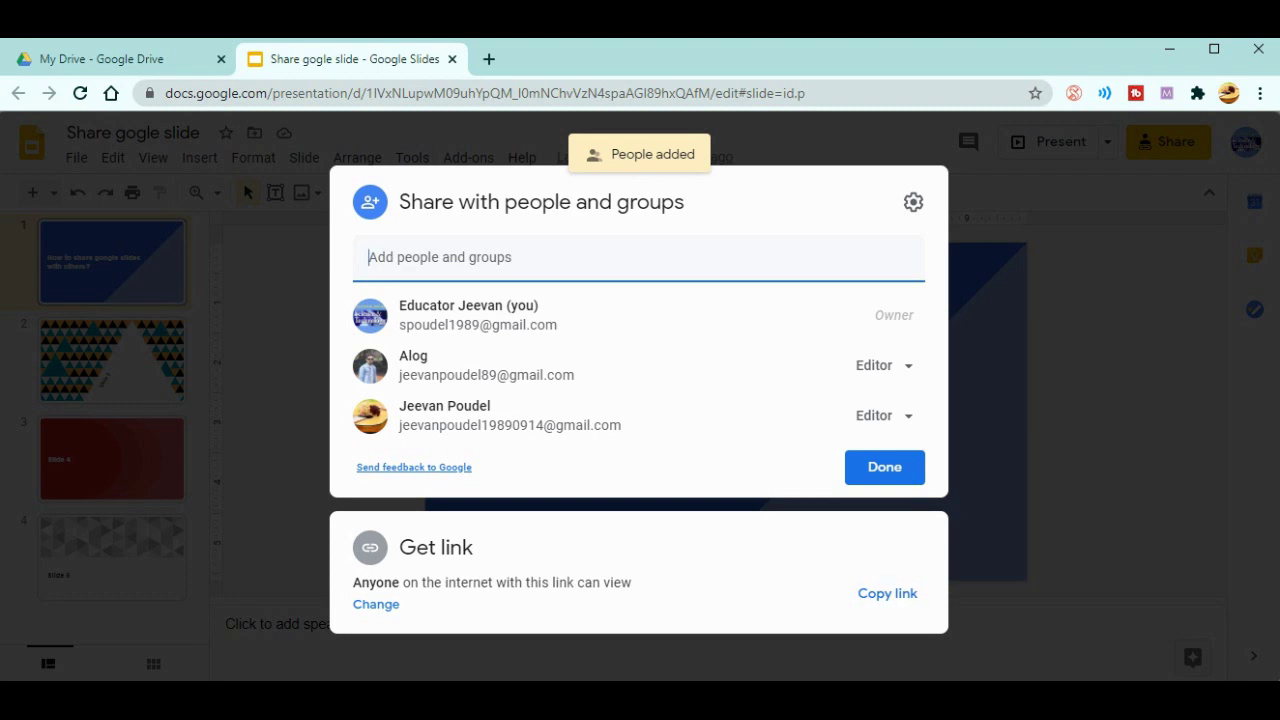
click(376, 604)
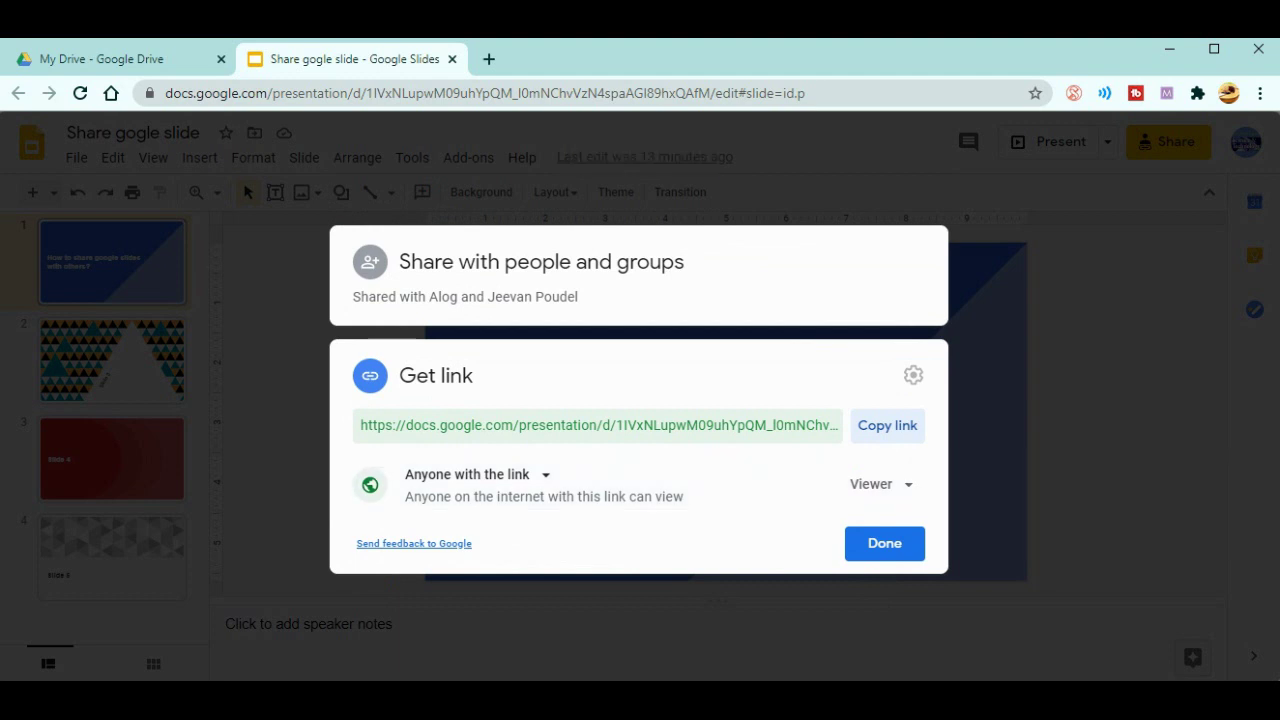
click(887, 425)
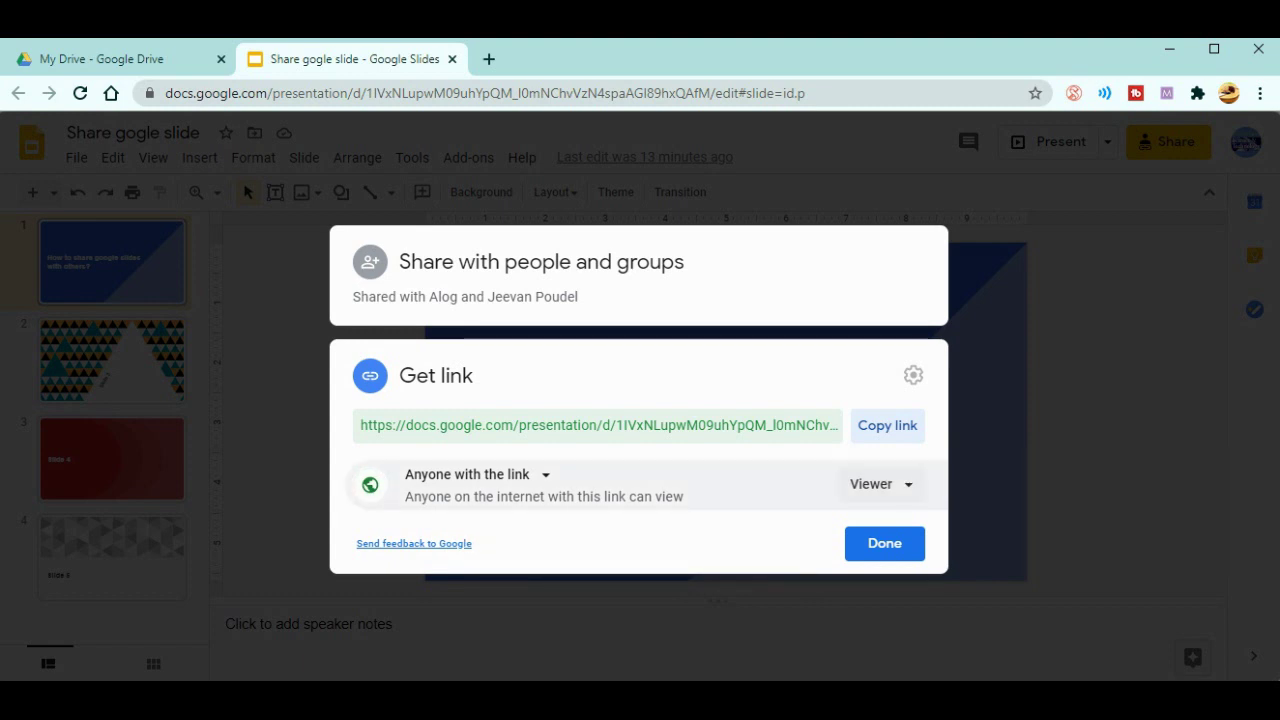
click(880, 484)
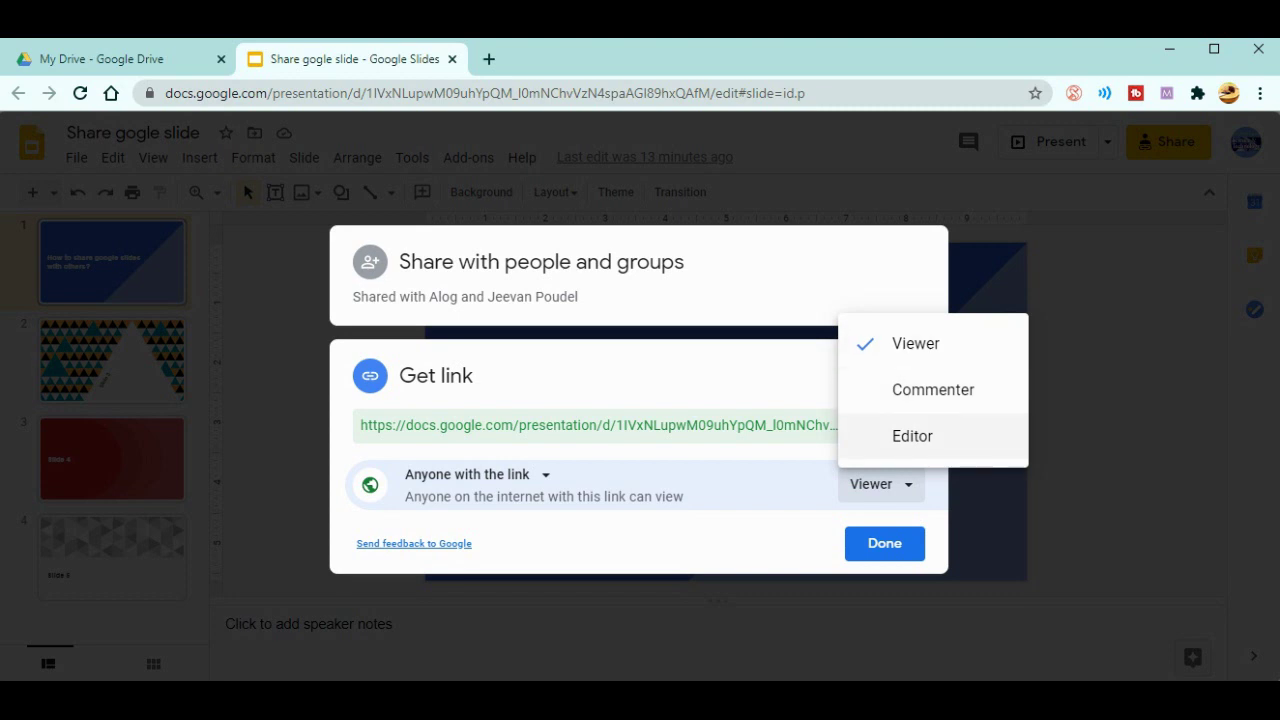
click(884, 543)
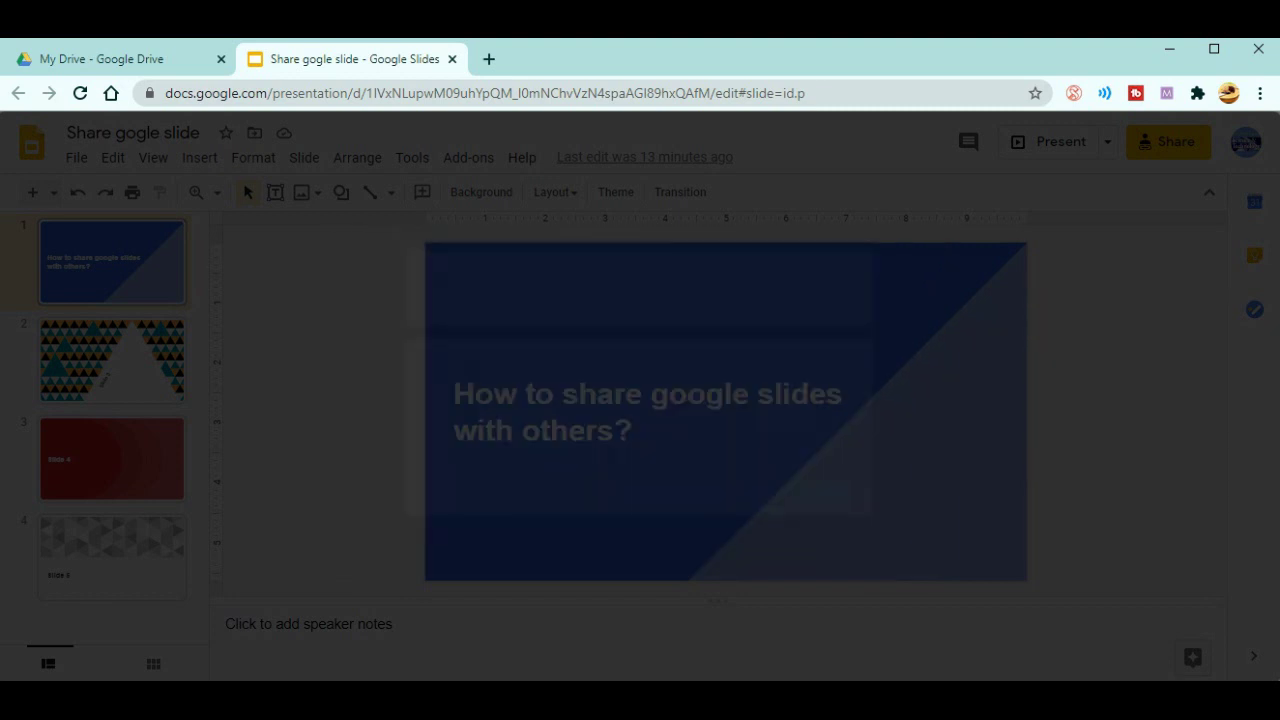